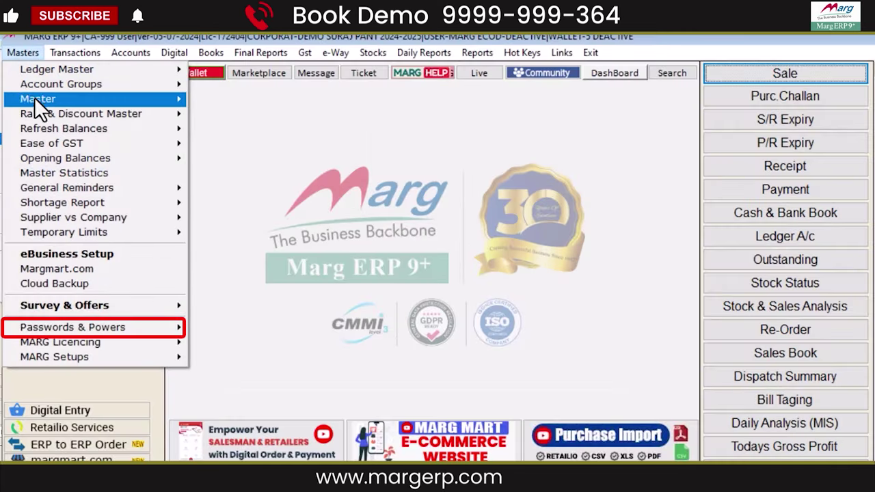
Open the supervisor's operator powers and search all power options for DELIVERY, matching anywhere.
mouse_move(160, 330)
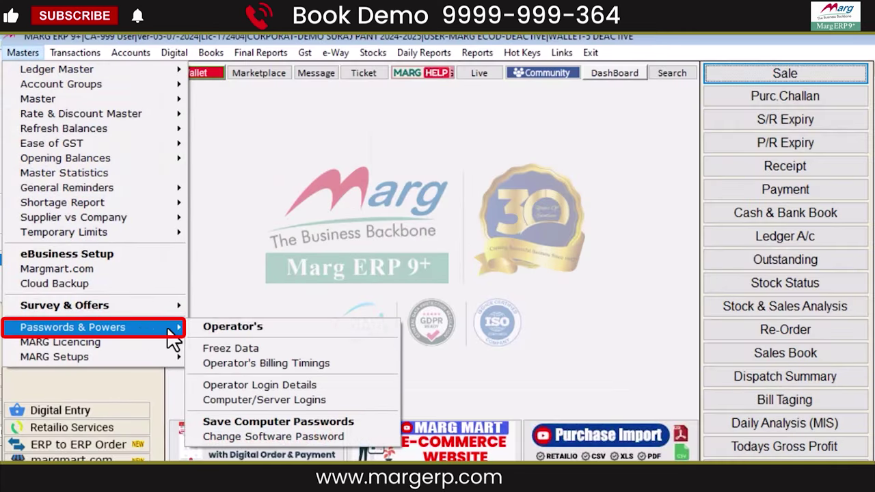
left_click(218, 326)
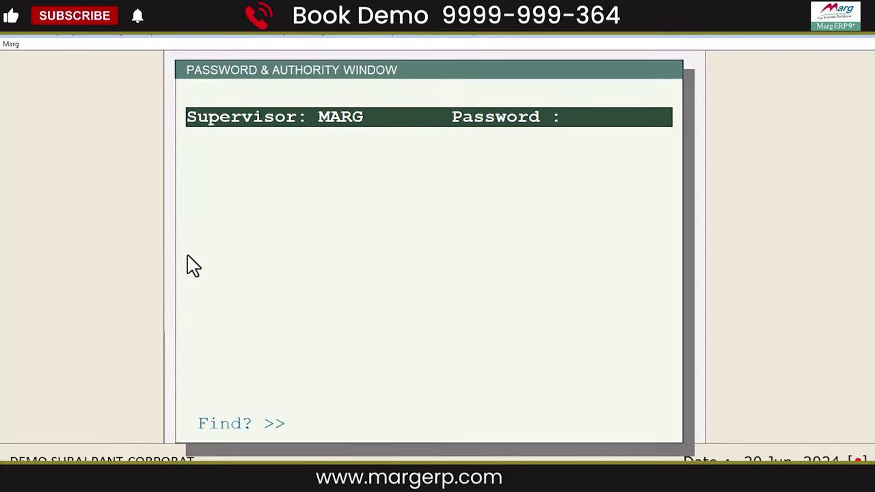
key("Return")
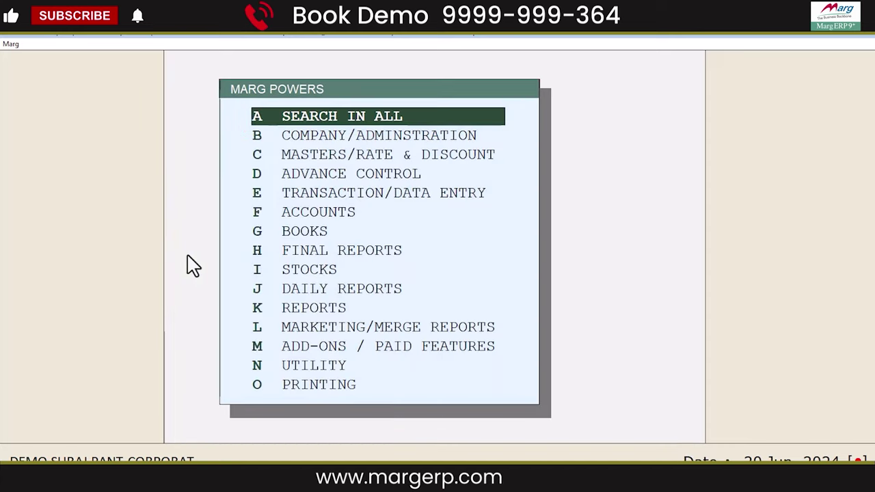
key("Return")
type("DELIVERY")
key("Return")
key("Return")
key("Return")
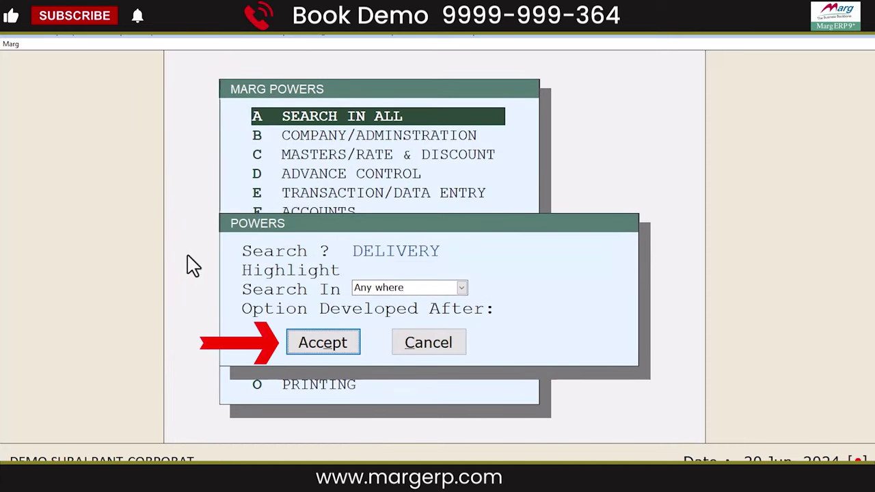
key("Return")
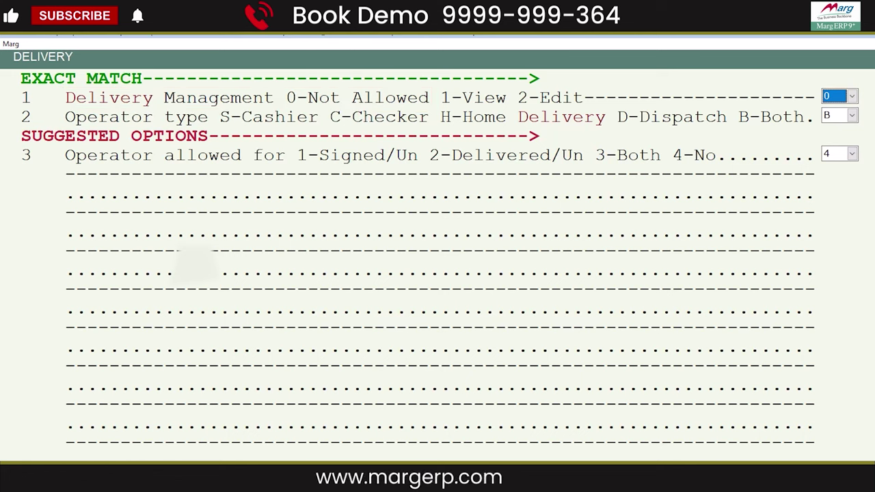
Set the operator's Delivery Management power to 2-Edit and save the changes.
key("alt+Down")
key("Down")
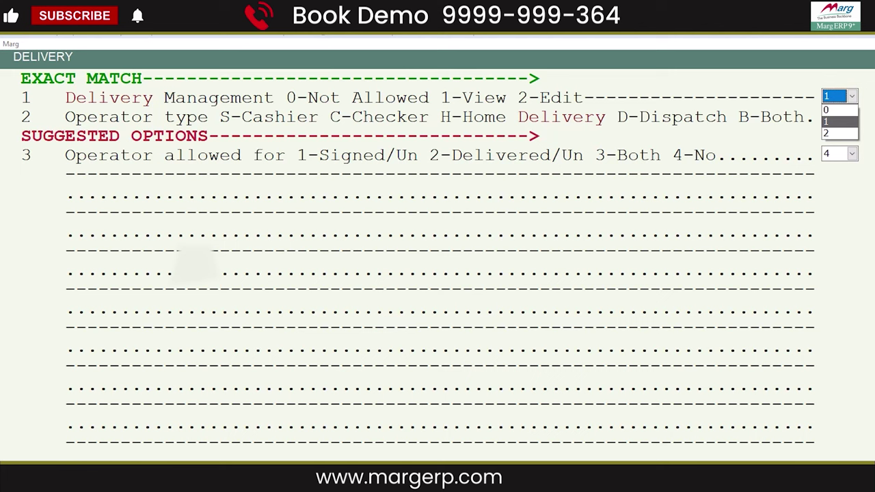
key("Down")
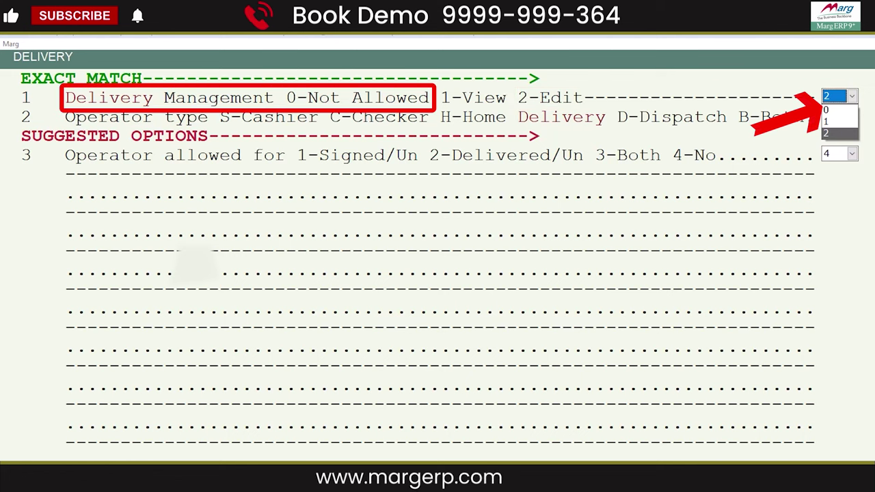
key("Return")
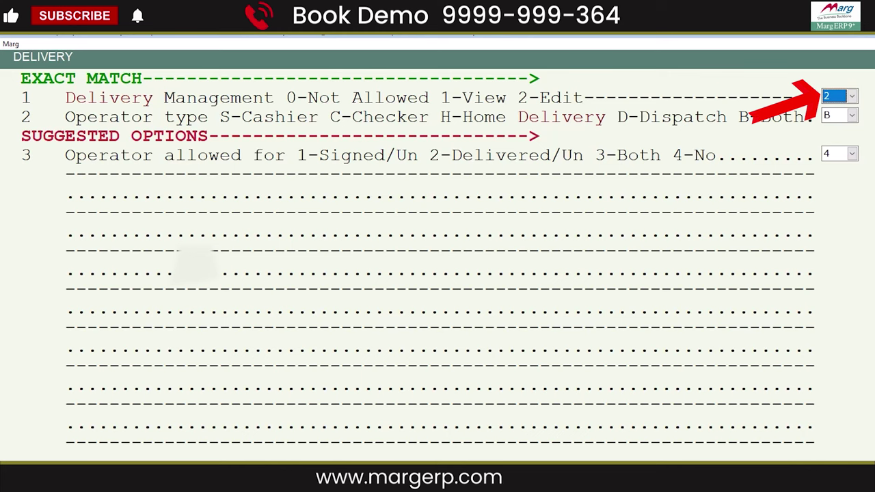
key("Escape")
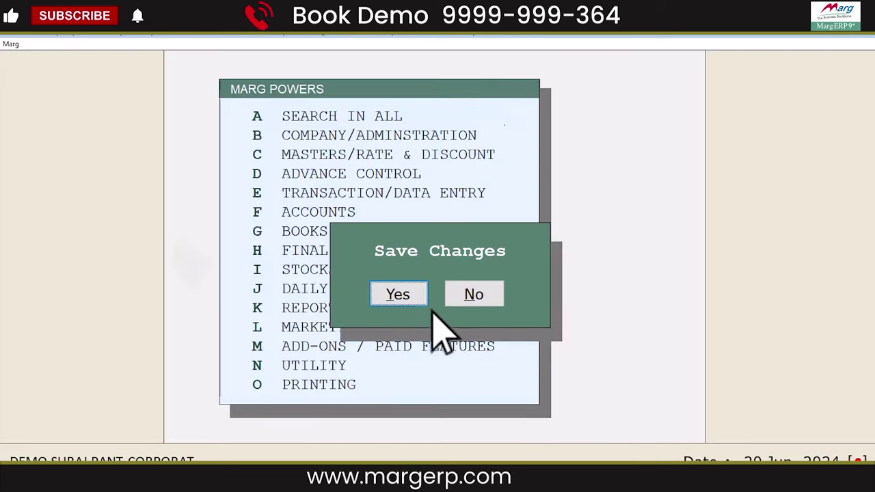
left_click(413, 294)
Sign in again by entering the user ID and user password in the Change User window.
type("****")
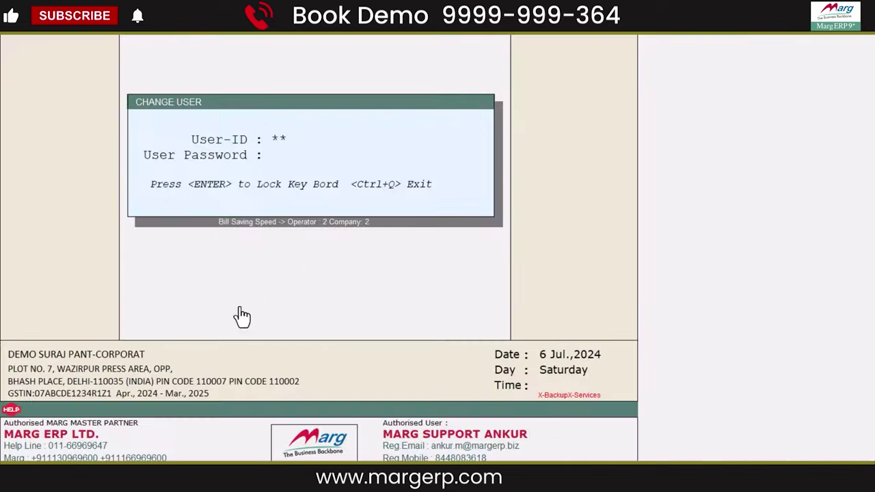
key("Return")
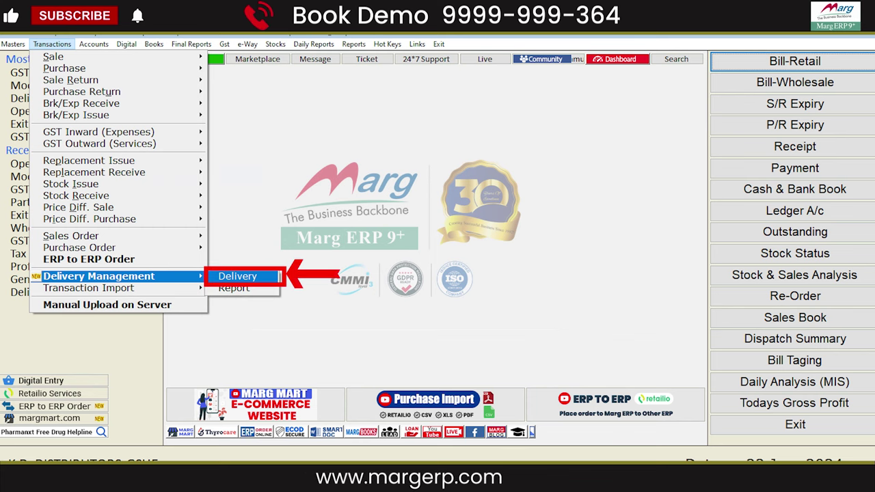
Open the Delivery window of Delivery Management and look through its customer, Area, Route, Station and M.R. filter lists without choosing any filter.
key("Return")
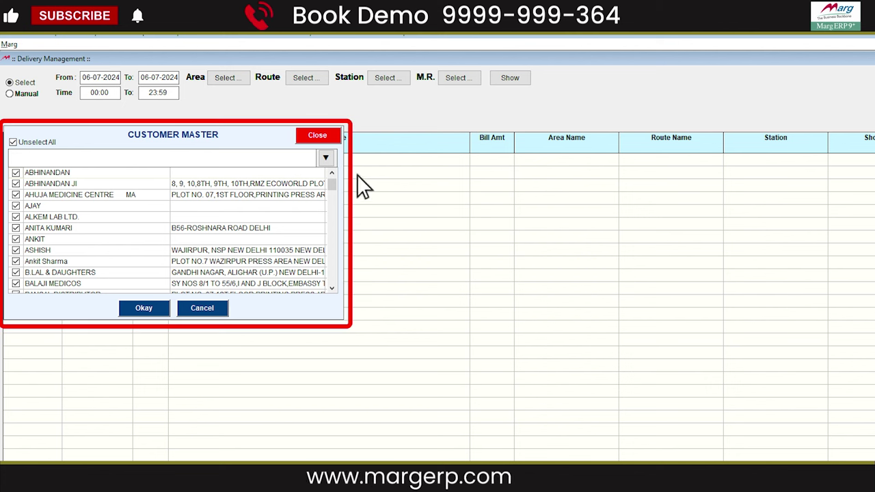
left_click(325, 141)
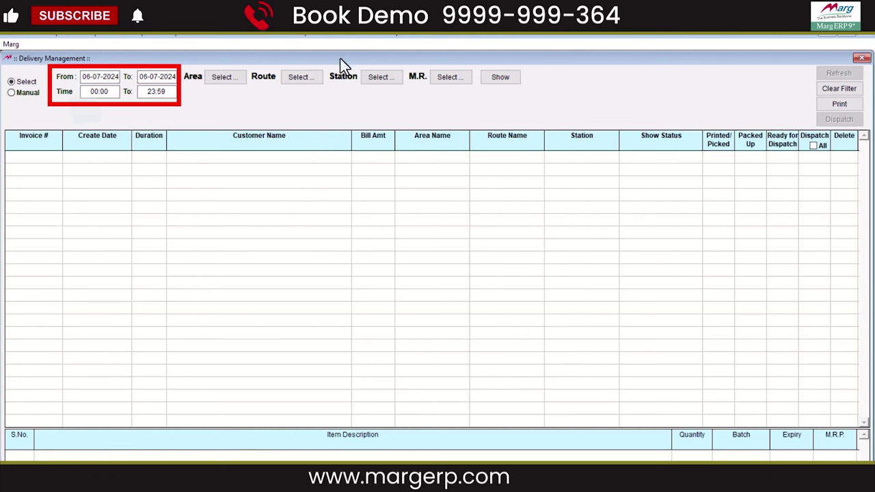
left_click(221, 76)
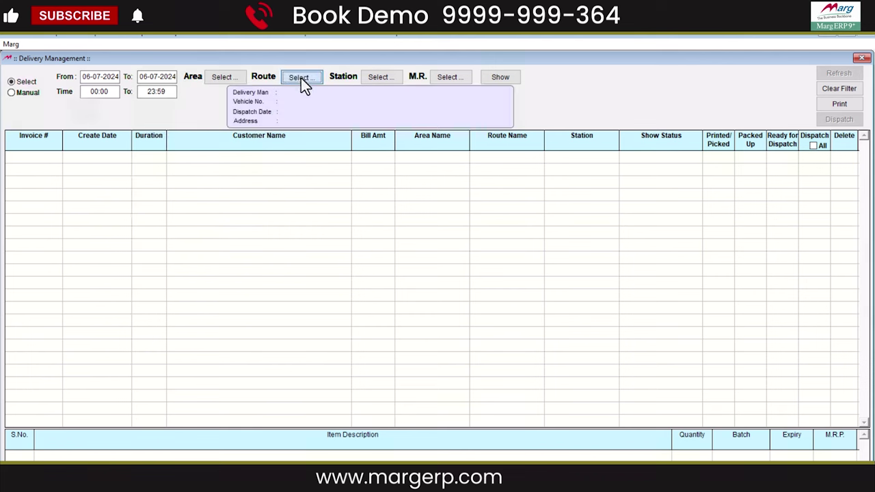
left_click(301, 77)
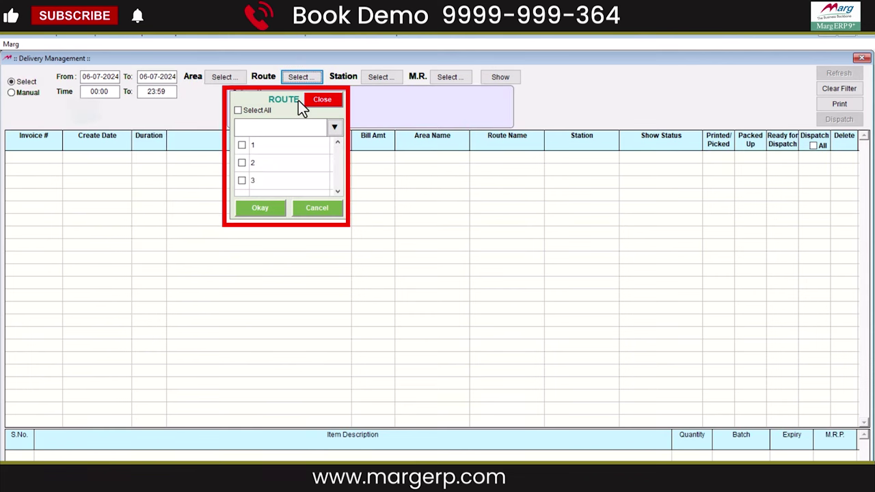
left_click(321, 100)
left_click(381, 76)
left_click(402, 99)
left_click(449, 77)
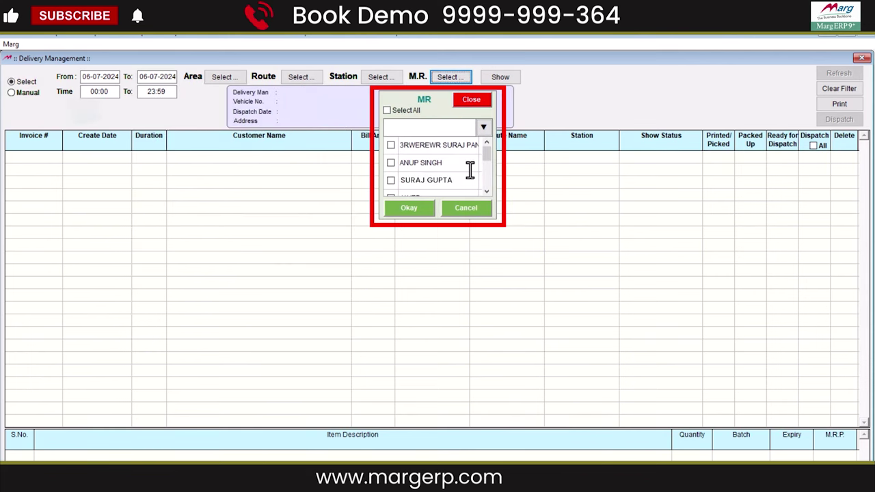
left_click(467, 209)
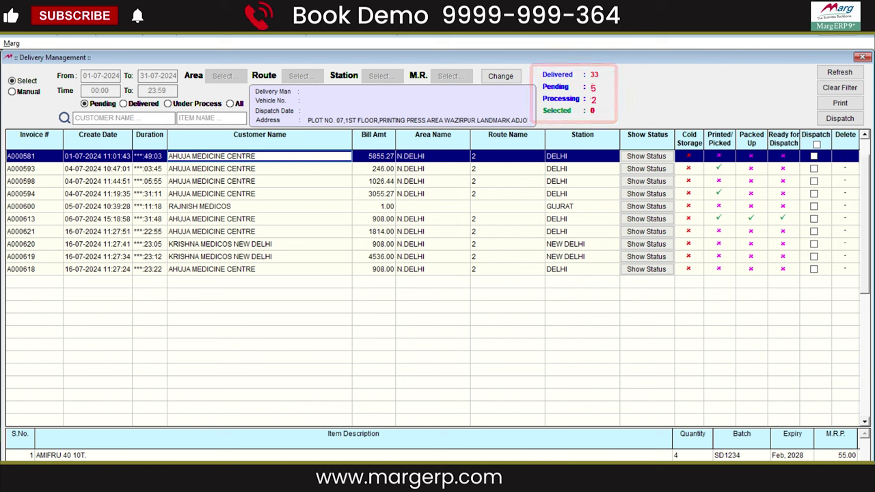
Preview the printout of the delivery details for 01-07-2024 to 31-07-2024 and close the preview.
left_click(666, 183)
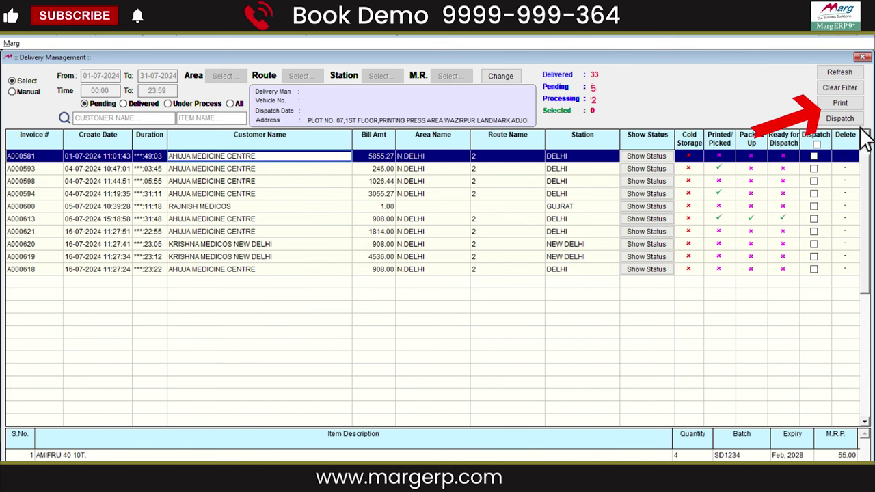
left_click(841, 105)
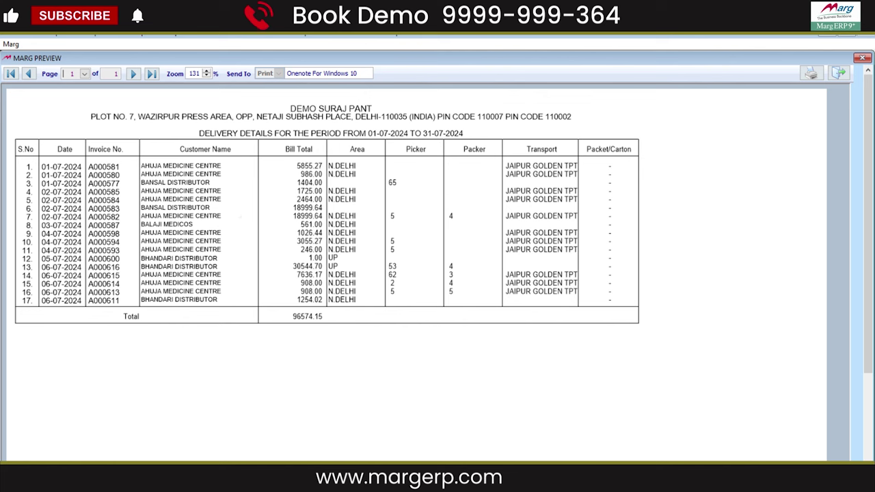
key("Escape")
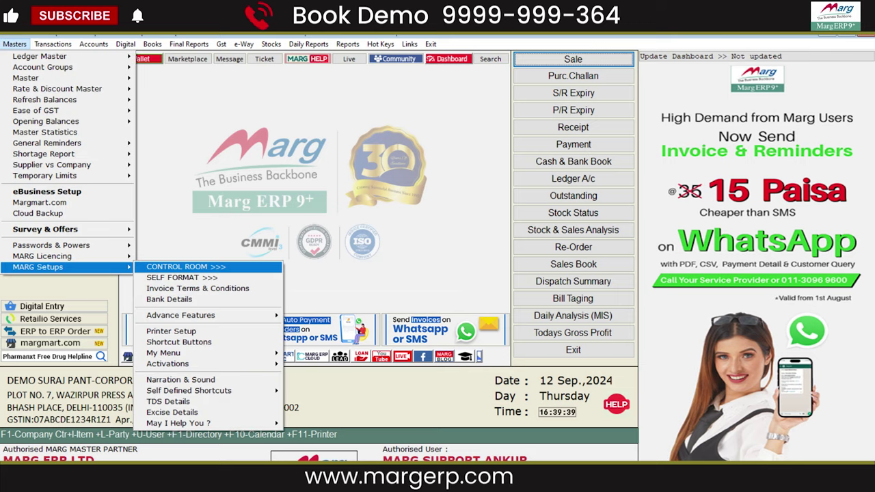
Open the Control Room and search all of its controls for DELIVERY, matching anywhere.
key("Return")
key("Return")
type("DELIVERY")
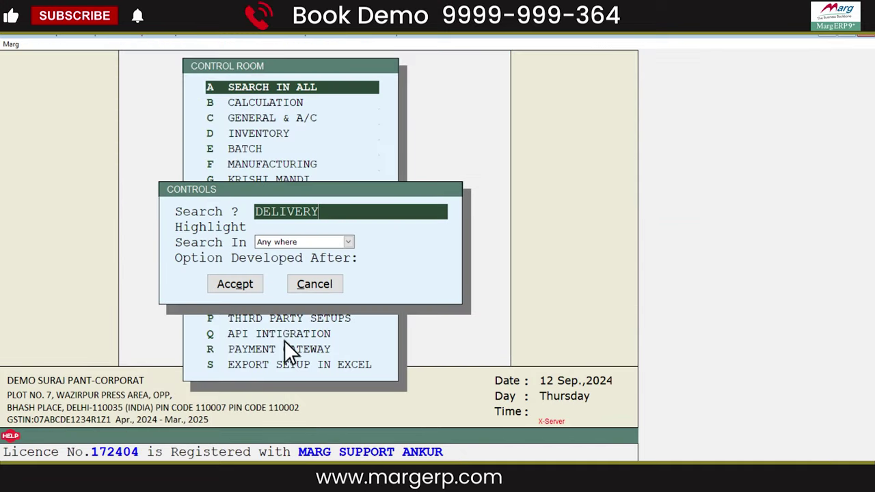
left_click(232, 284)
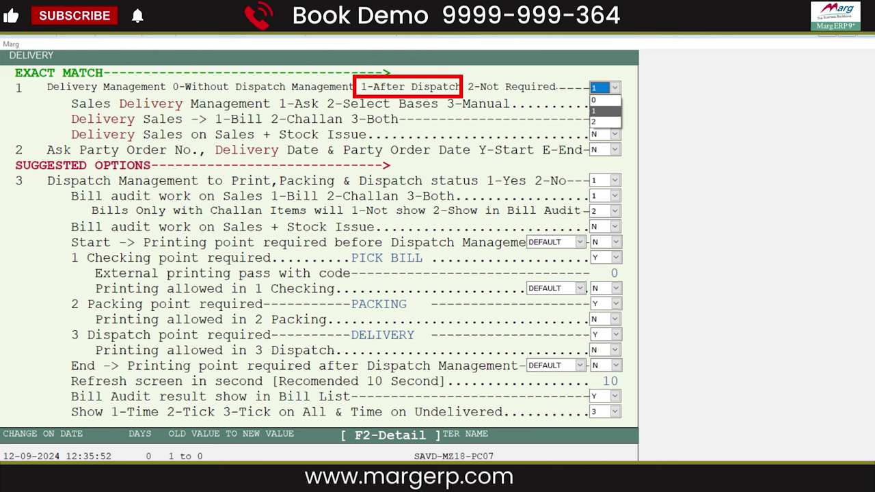
Set the Delivery Management control to 0-Without Dispatch Management and leave the Control Room.
key("Up")
key("Return")
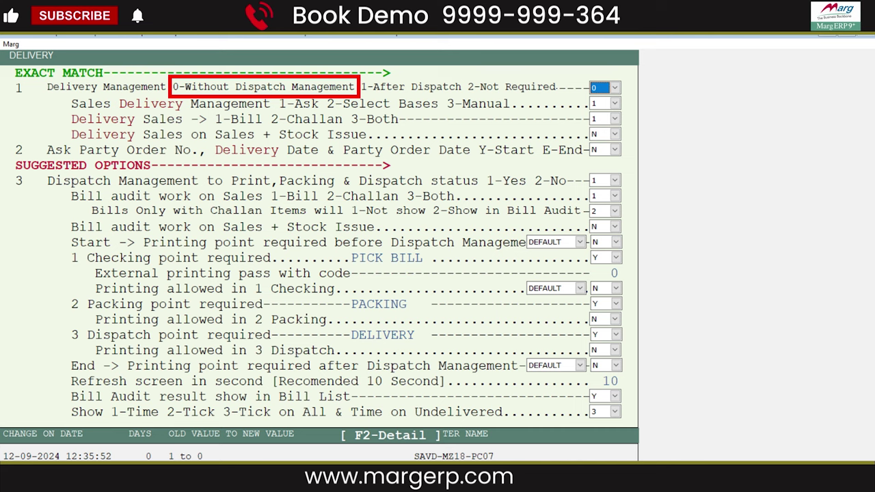
key("Escape")
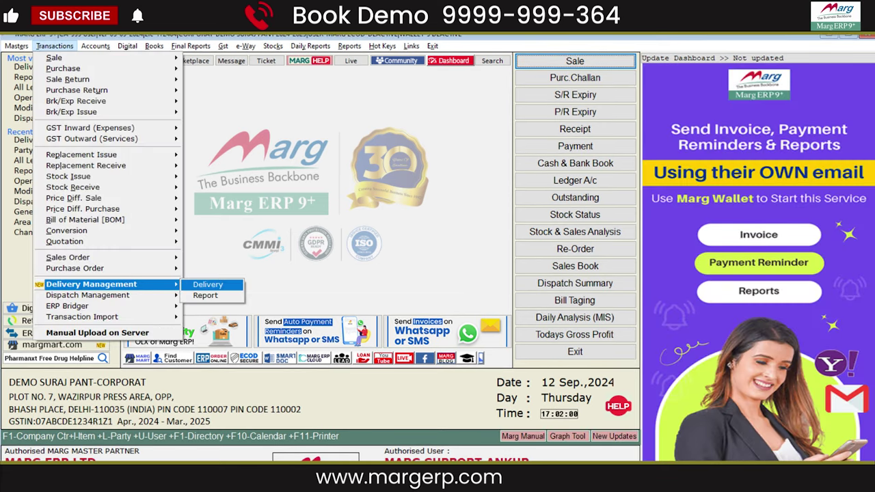
Open the Delivery window of Delivery Management and list the bills from 01-07-2024 to 31-07-2024.
key("Return")
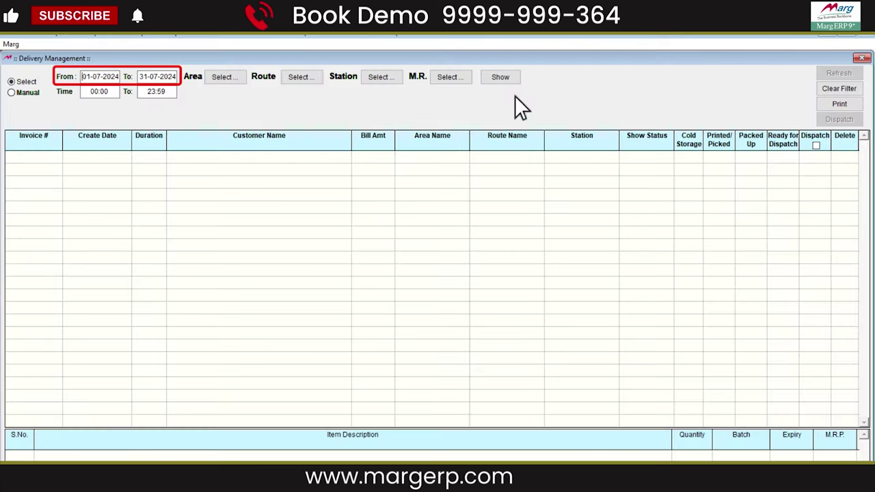
left_click(499, 79)
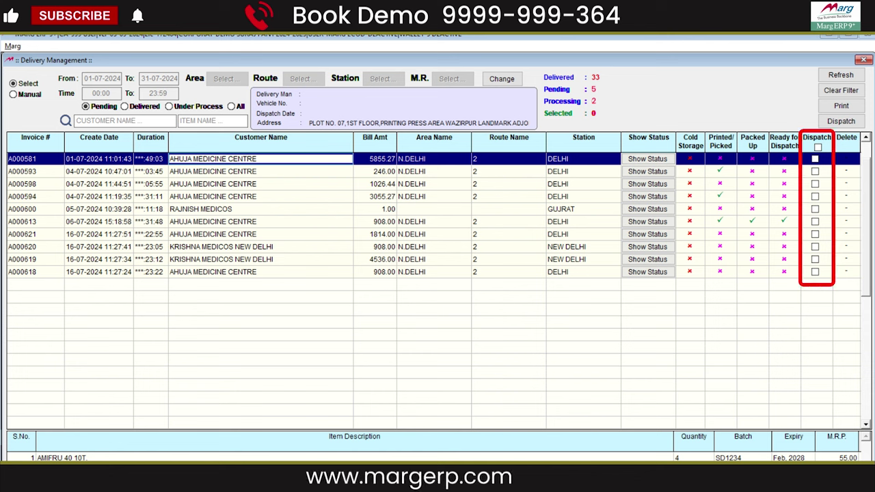
Dispatch the AHUJA MEDICINE CENTRE bills of 246.00 and 1026.44 with delivery man, vehicle number, 5 packets, 2 cartons and dispatch date 12-09-2024.
left_click(815, 171)
left_click(815, 184)
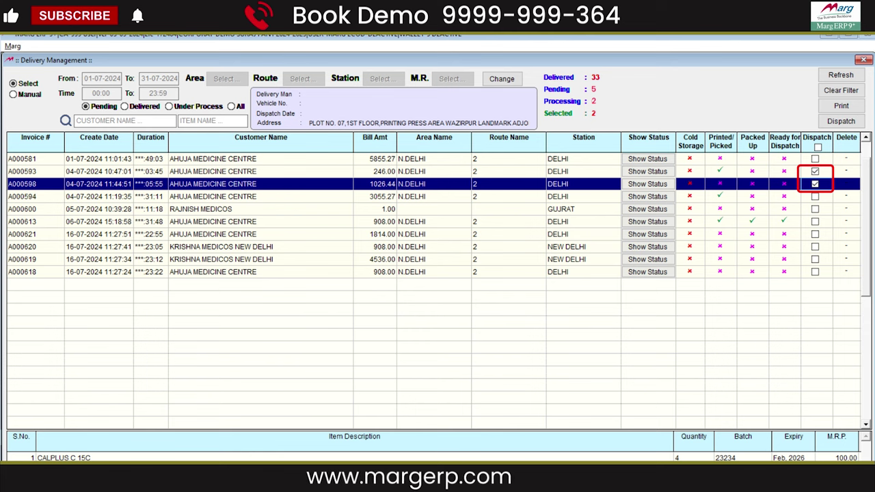
left_click(841, 121)
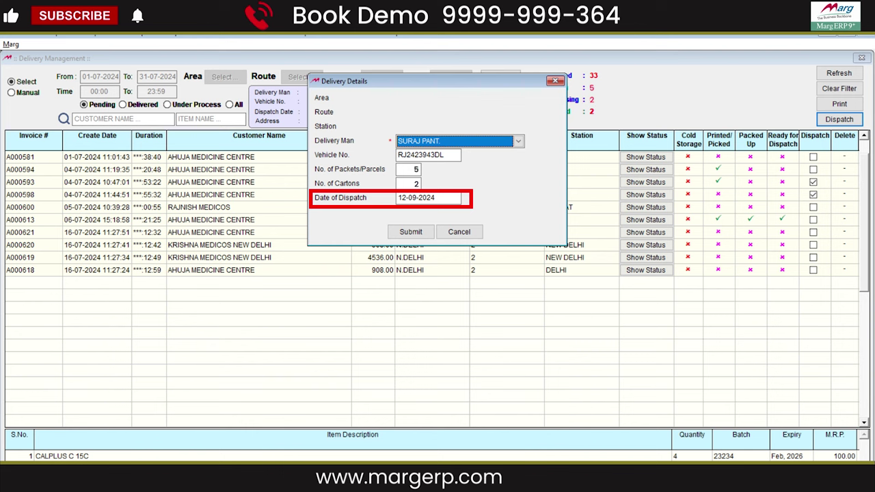
left_click(412, 232)
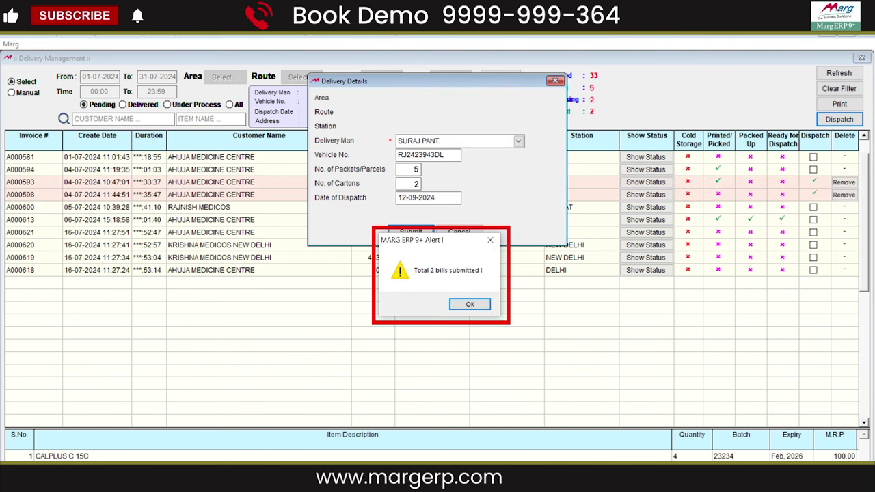